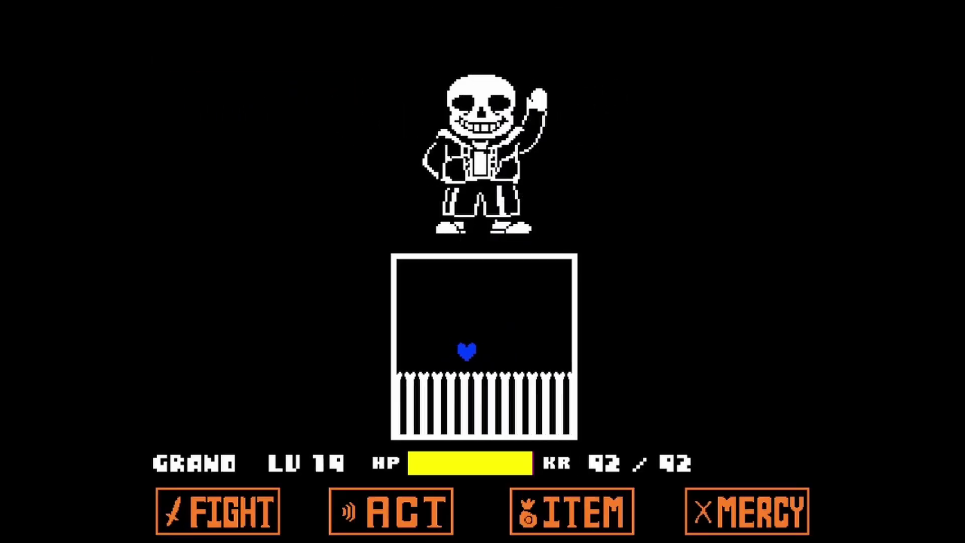
Dodge the Gaster Blaster beams in the Sans fight, moving the soul right, left, down and left.
key("Right")
key("Left")
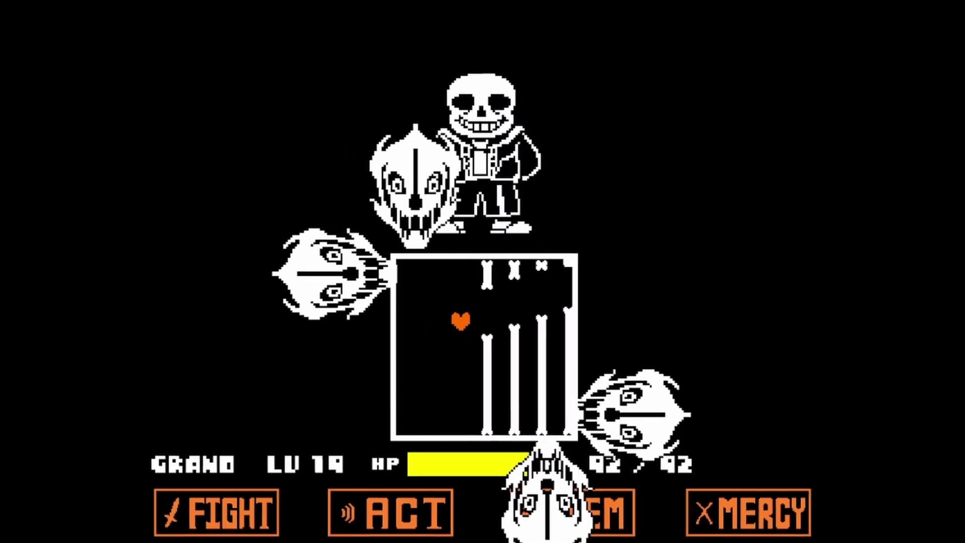
key("Down")
key("Left")
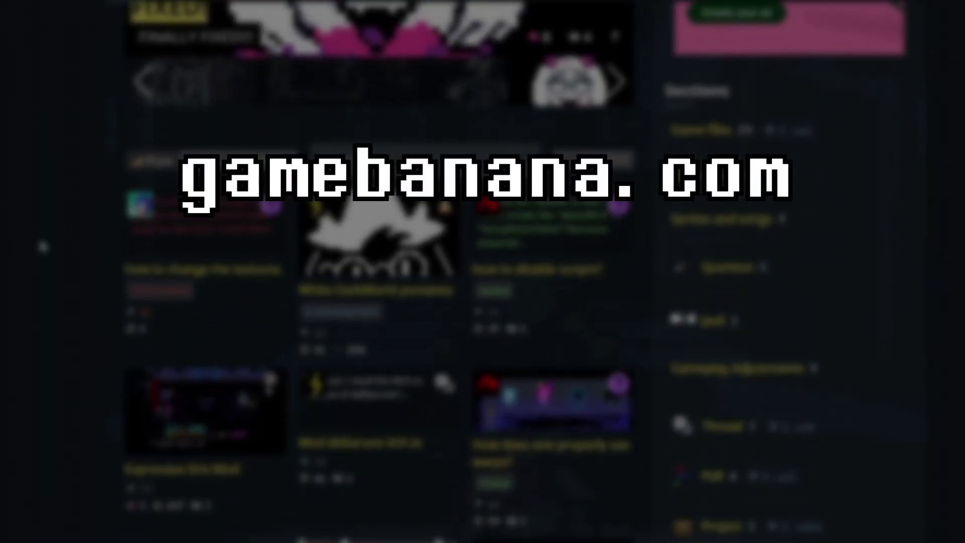
scroll(44, 246, "down", 6)
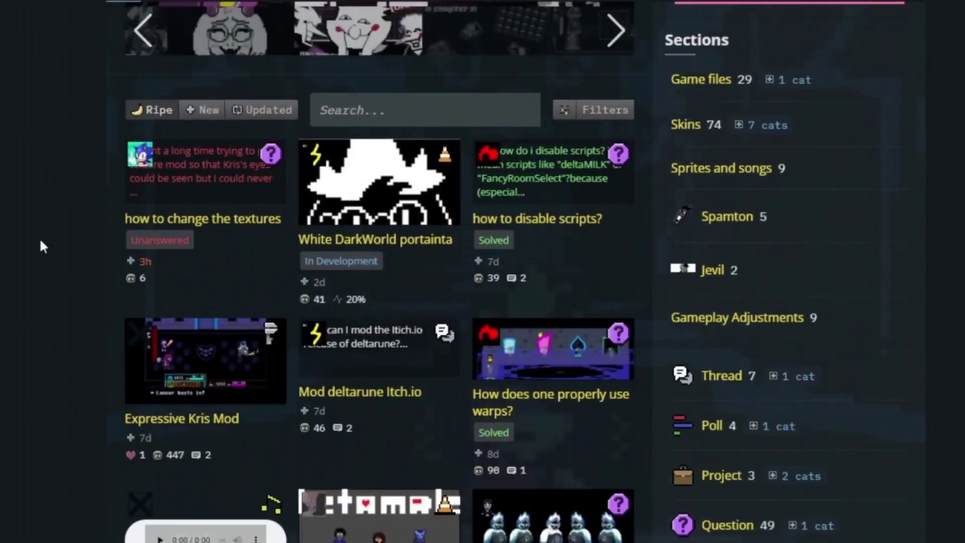
scroll(43, 247, "down", 4)
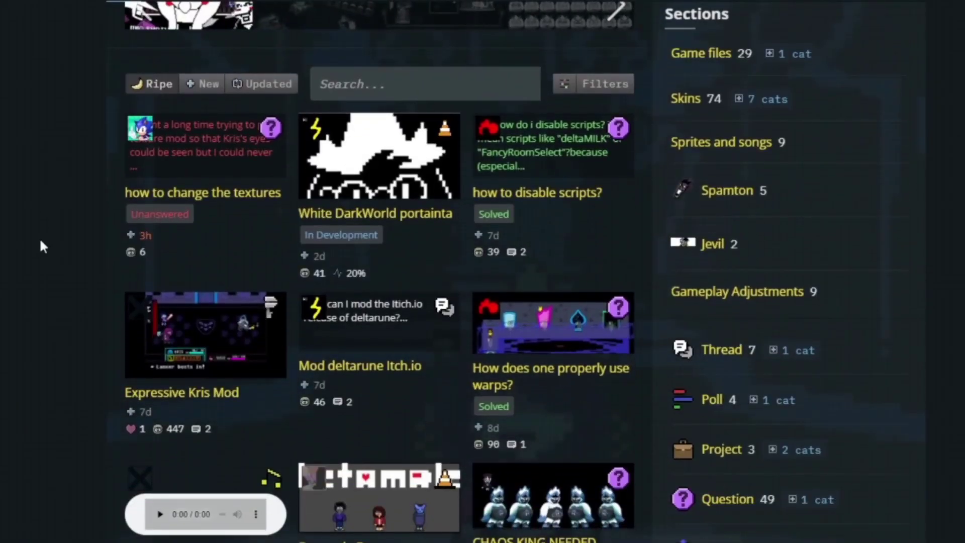
scroll(41, 244, "down", 6)
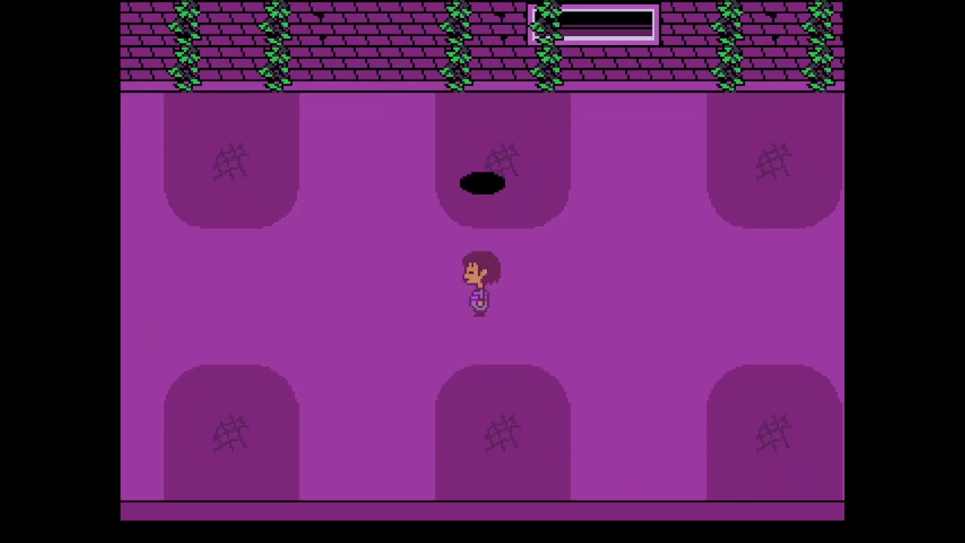
key("Down")
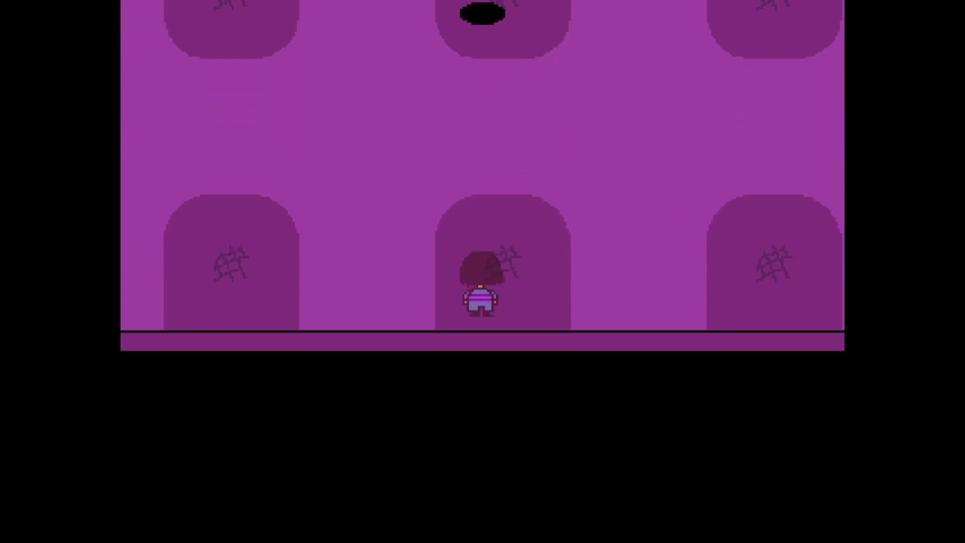
Finish the Temmie battle at 12/20 HP, then open the DELTARUNEdemo folder containing data.win.
key("Down")
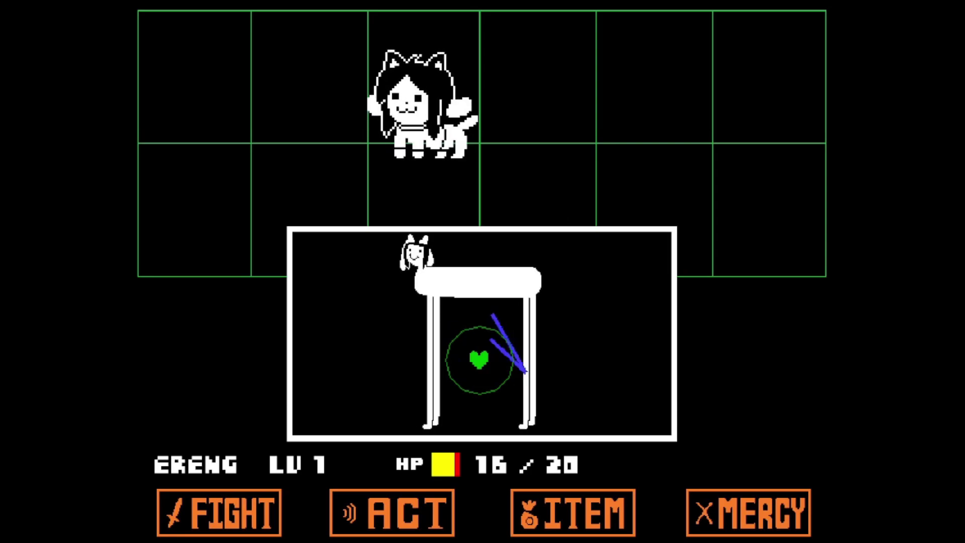
key("Right")
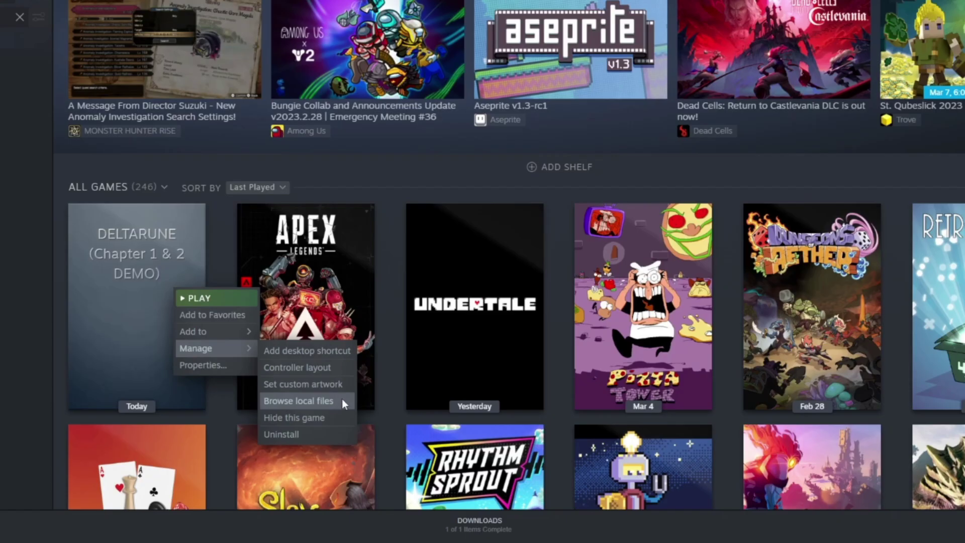
left_click(342, 399)
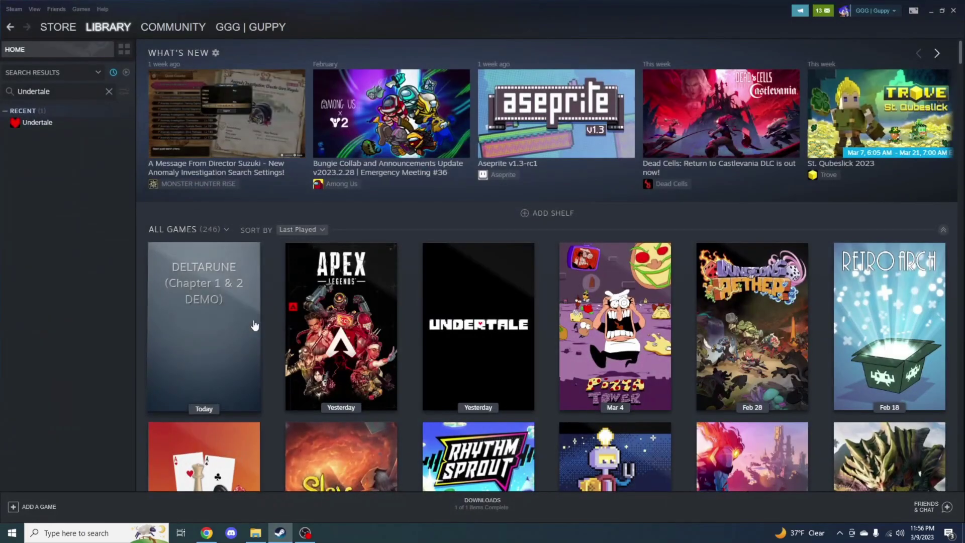
Open DELTARUNE (Chapter 1 & 2 DEMO)'s local files from the Steam library via Manage > Browse local files.
mouse_move(233, 316)
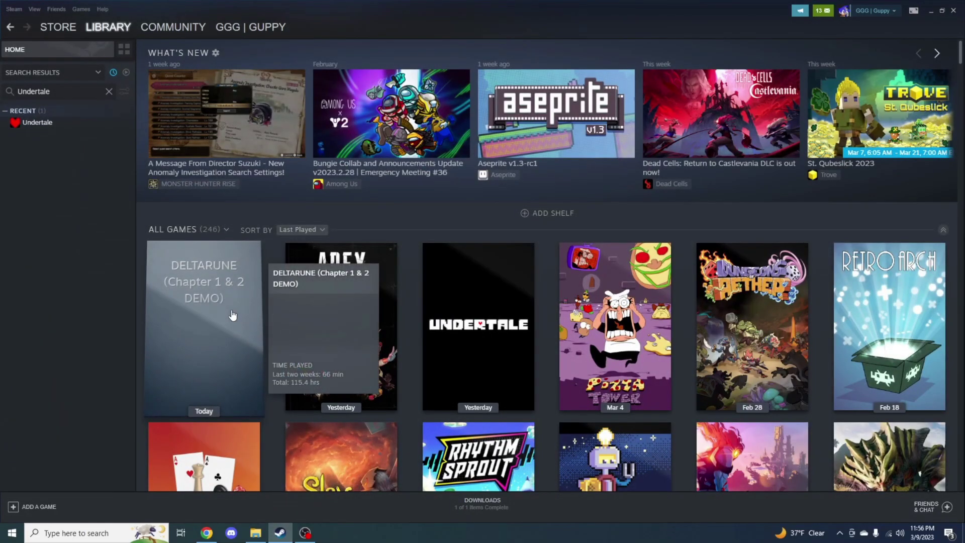
right_click(236, 315)
mouse_move(260, 362)
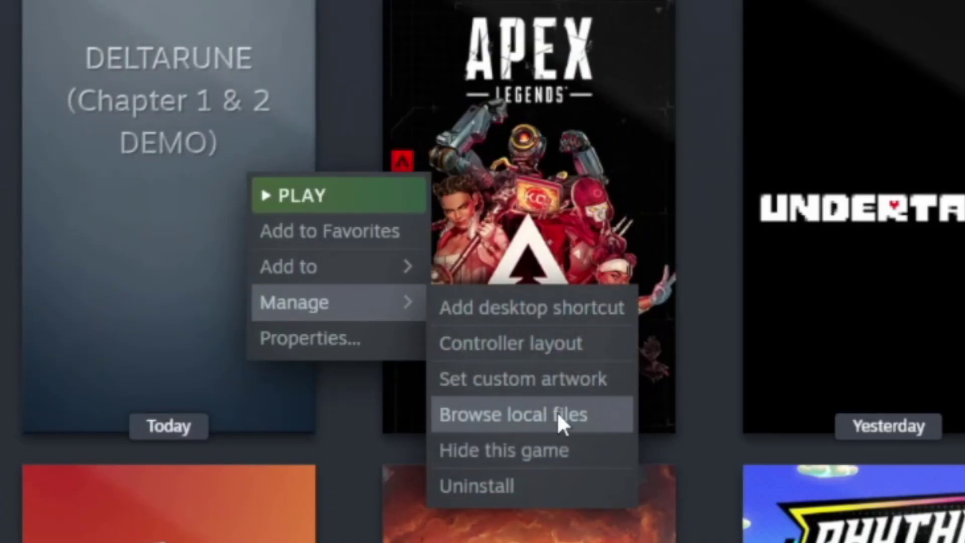
left_click(601, 413)
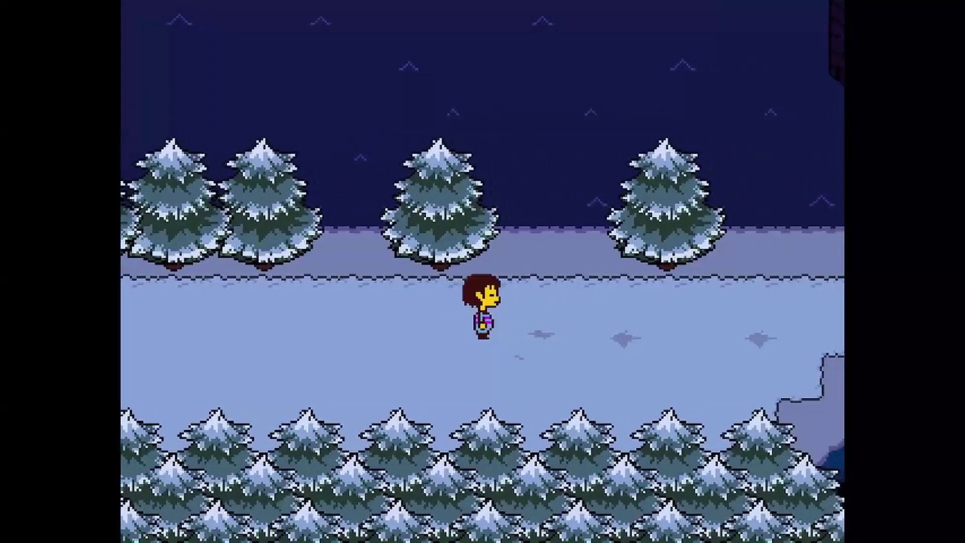
key("Right")
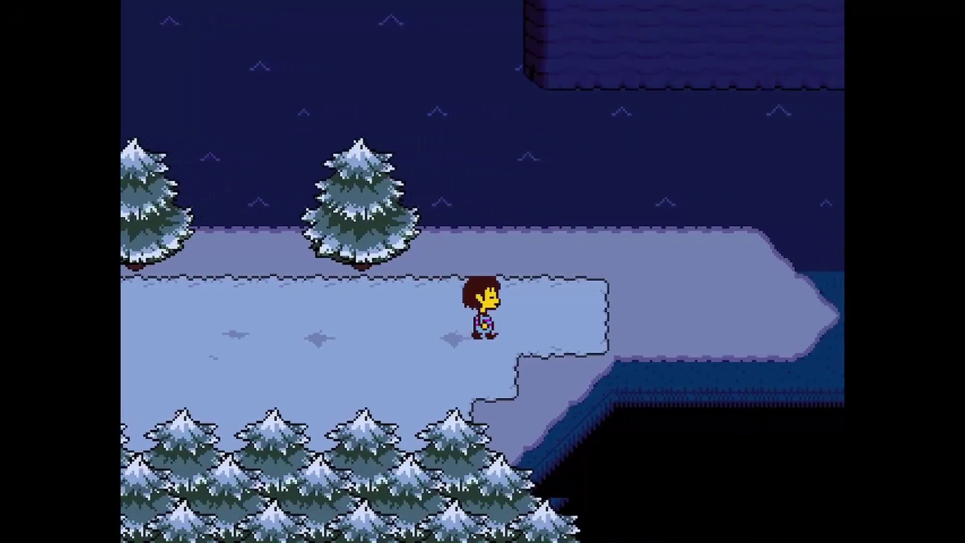
Walk right into the next room, then confirm Clover as Kris's target and Susie's action.
key("Right")
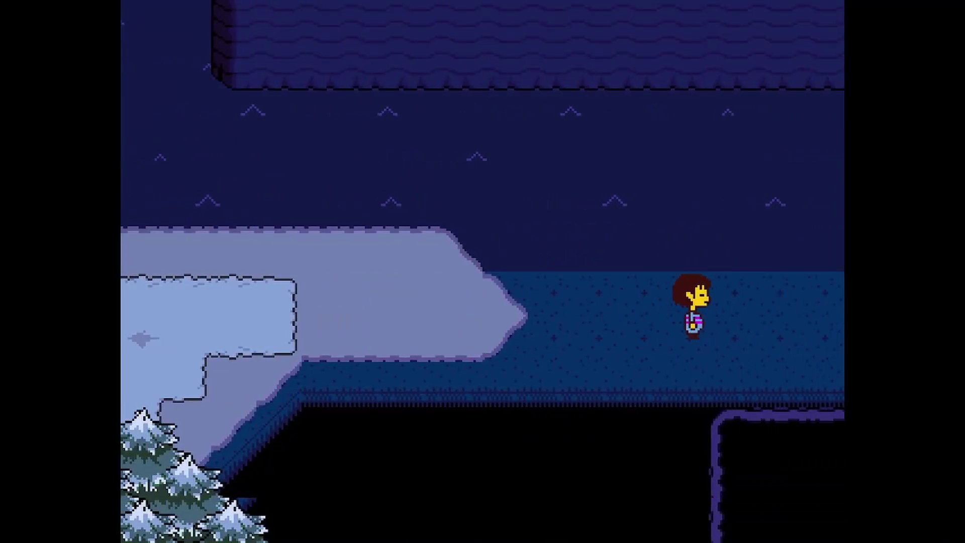
key("Right")
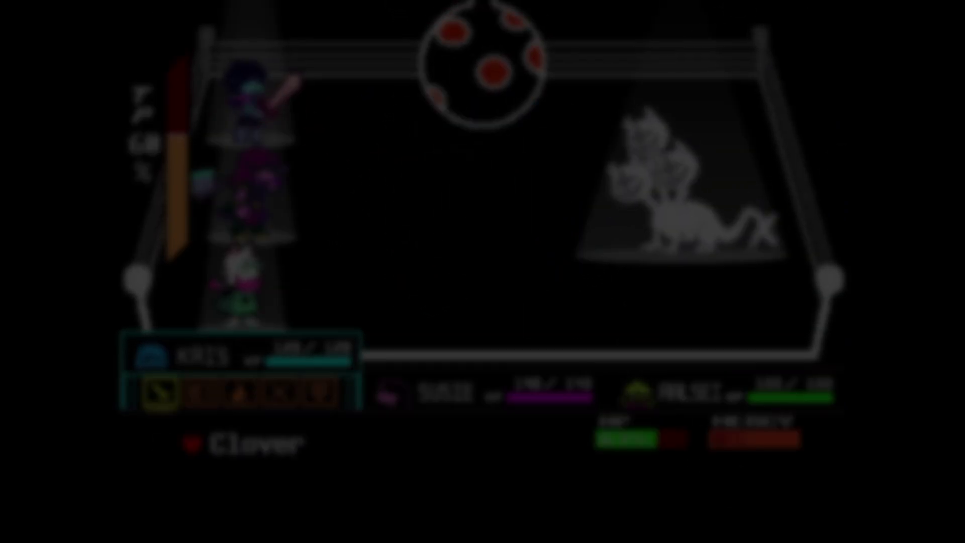
key("z")
key("z")
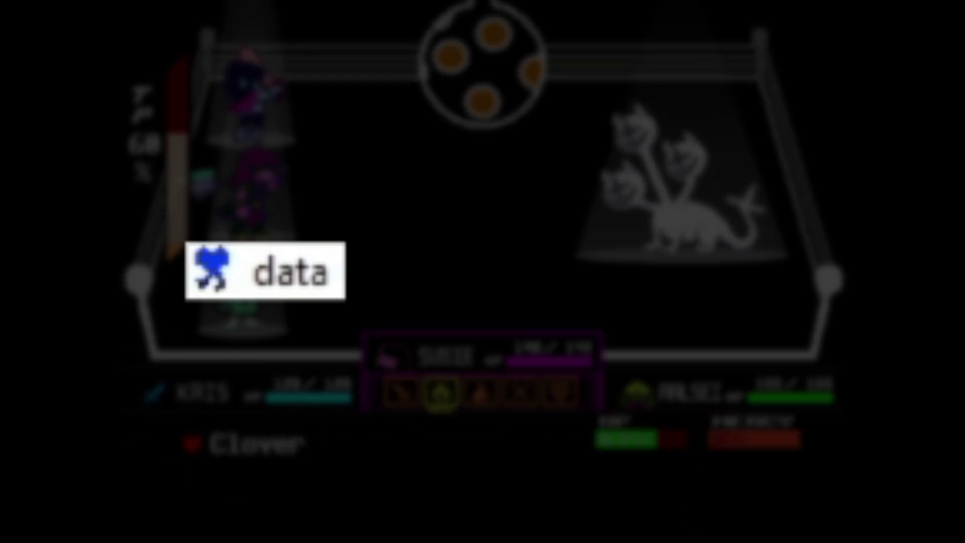
key("z")
key("z")
key("z")
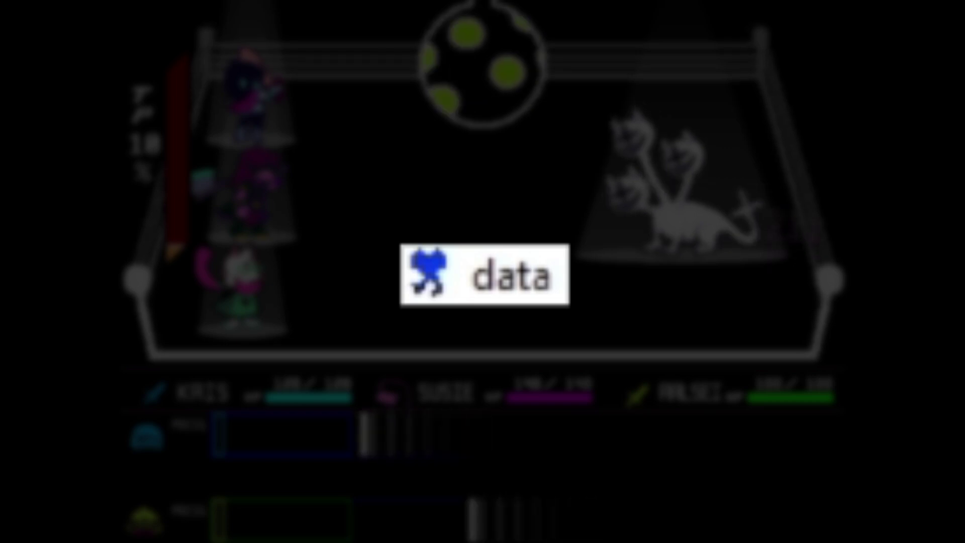
key("z")
key("z")
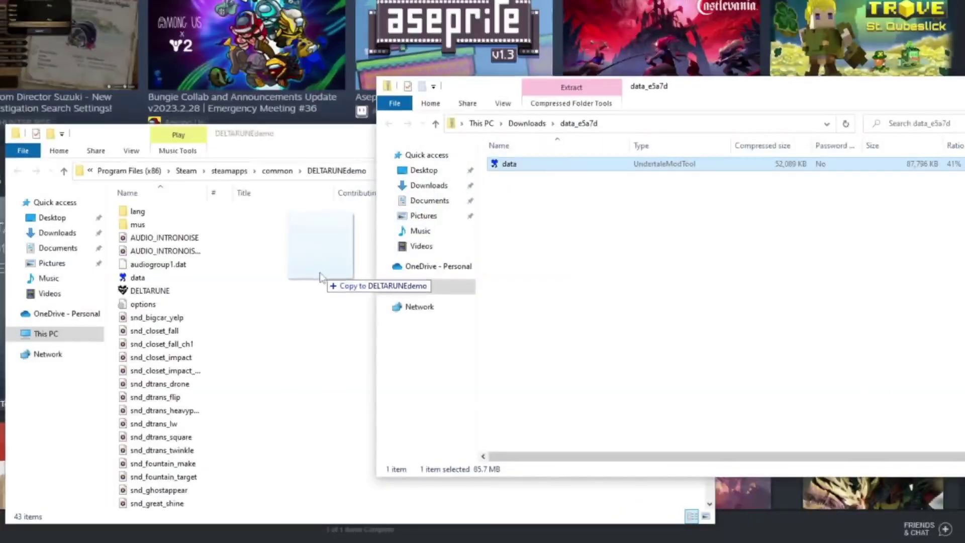
Copy the modded data.win into DELTARUNEdemo, replacing the existing file.
left_click_drag(319, 274, 319, 273)
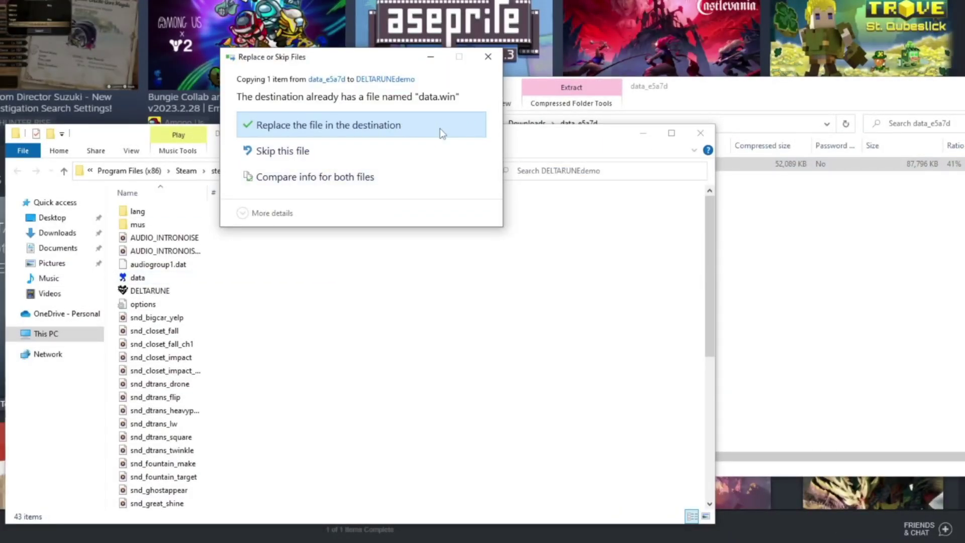
left_click(425, 125)
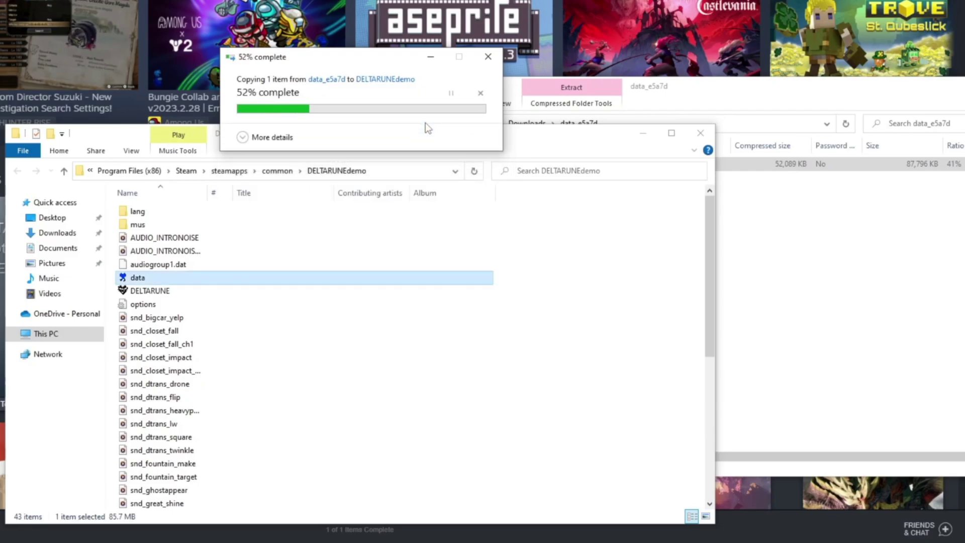
left_click(572, 337)
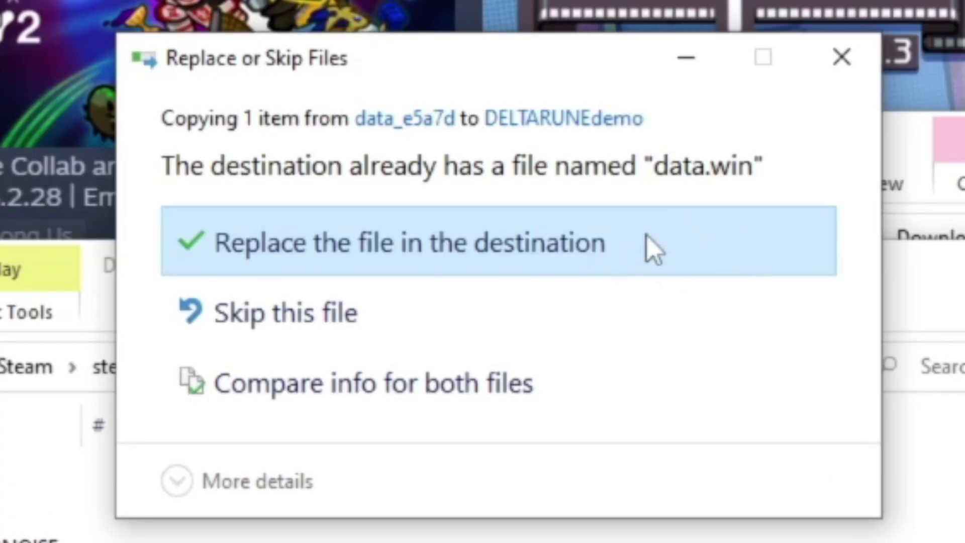
left_click(426, 123)
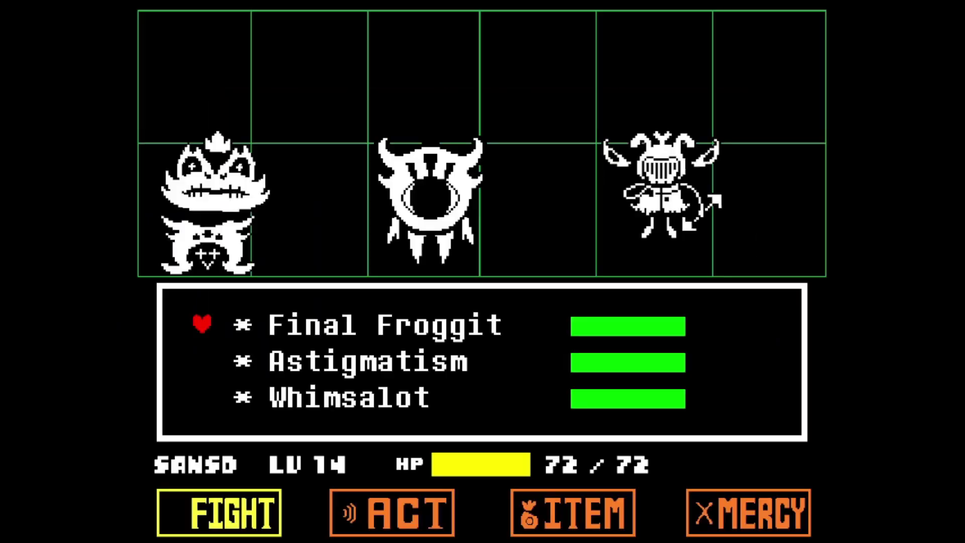
Choose FIGHT and stop the attack bar at the centre to hit all three monsters.
key("z")
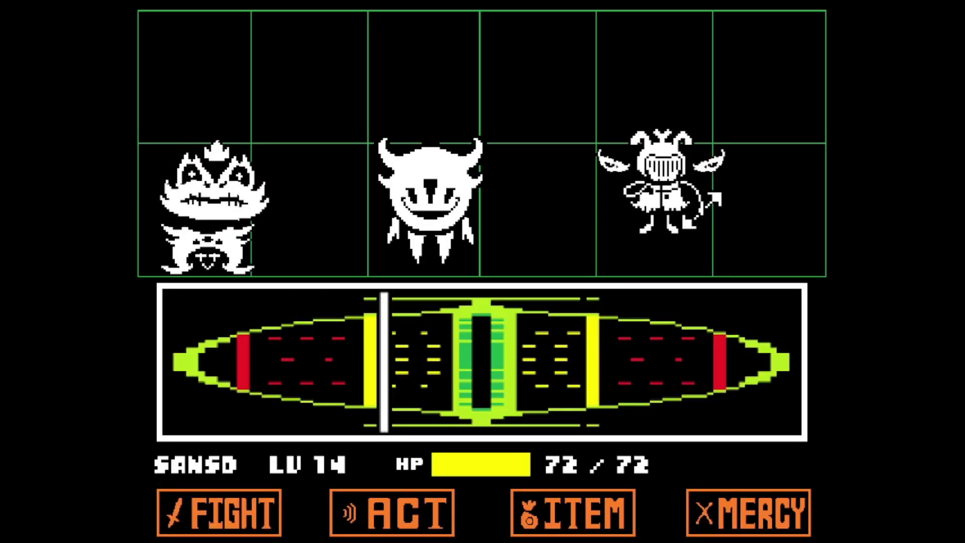
key("z")
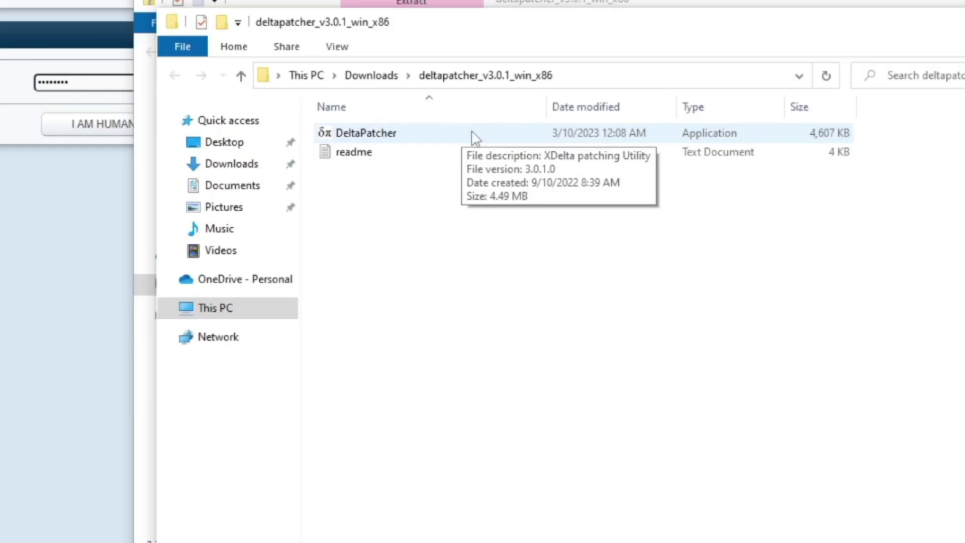
Launch Delta Patcher and set the original file to Undertale's data.win.
left_click(475, 138)
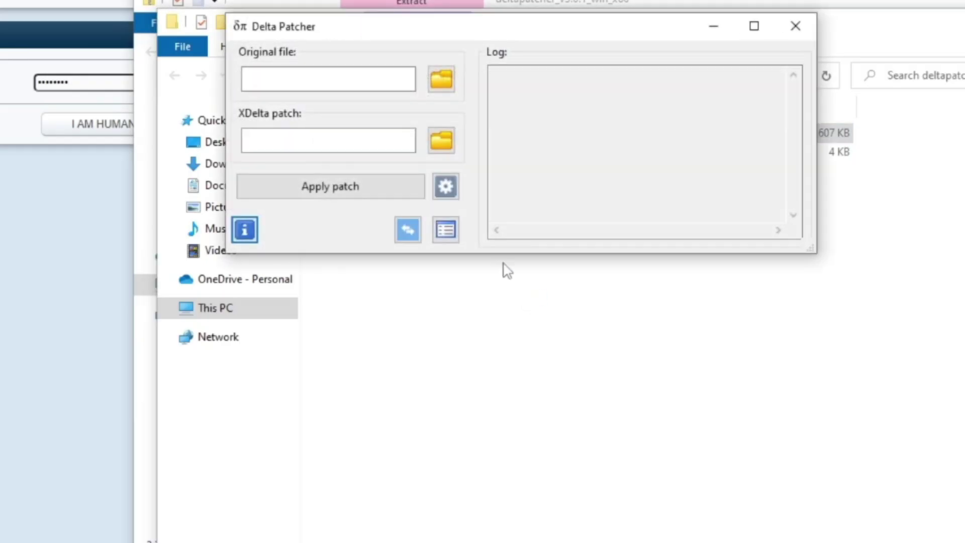
left_click_drag(442, 28, 476, 153)
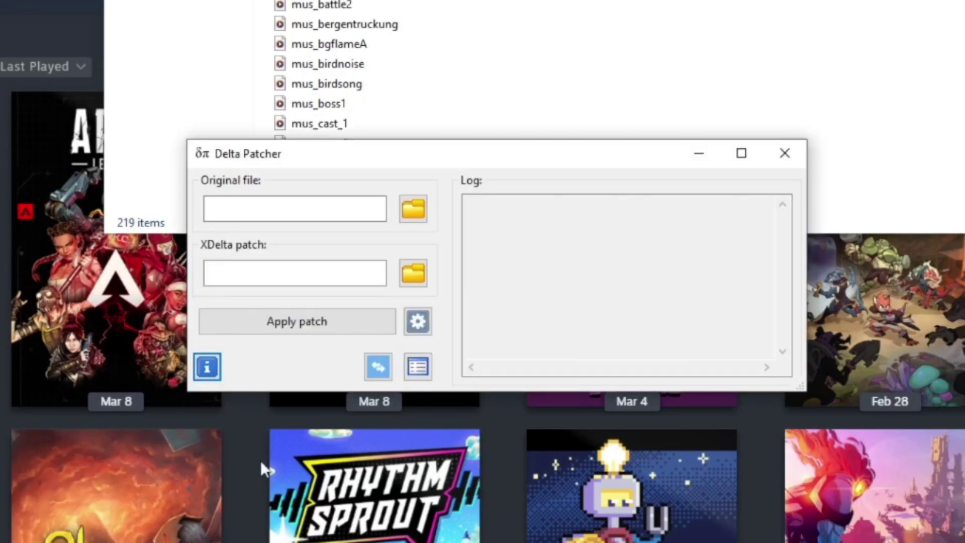
left_click(413, 211)
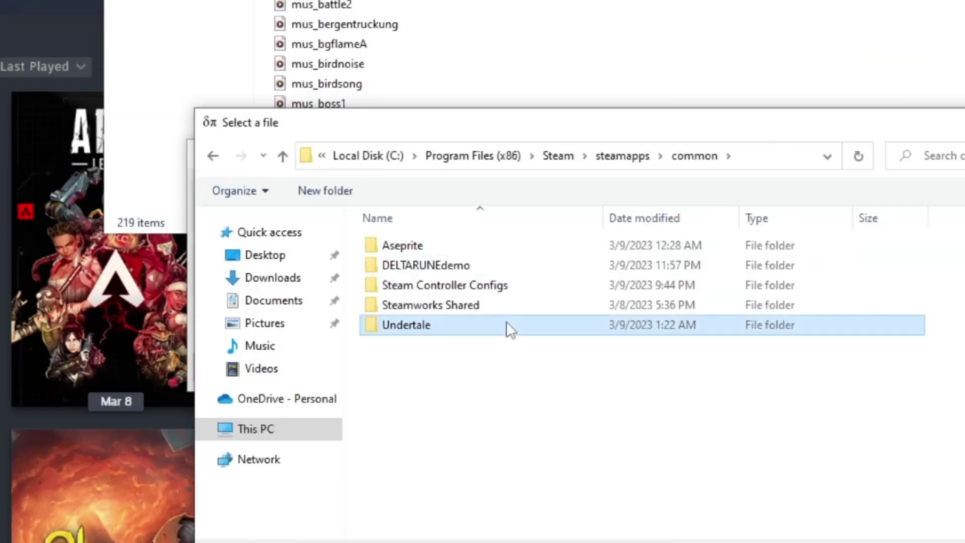
double_click(505, 322)
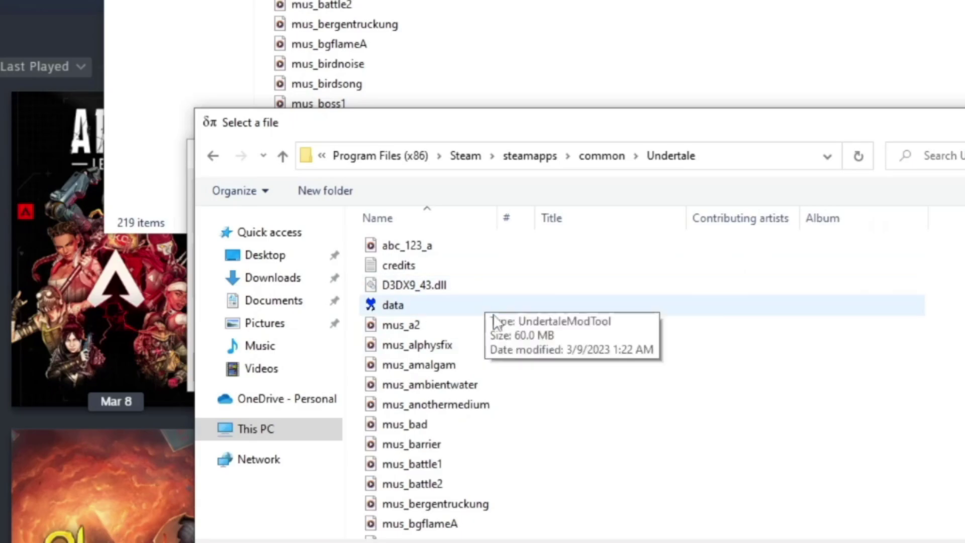
double_click(497, 307)
Select Undertale Gaster Blaster.xdelta from Downloads as the patch and apply it.
left_click_drag(389, 170, 296, 91)
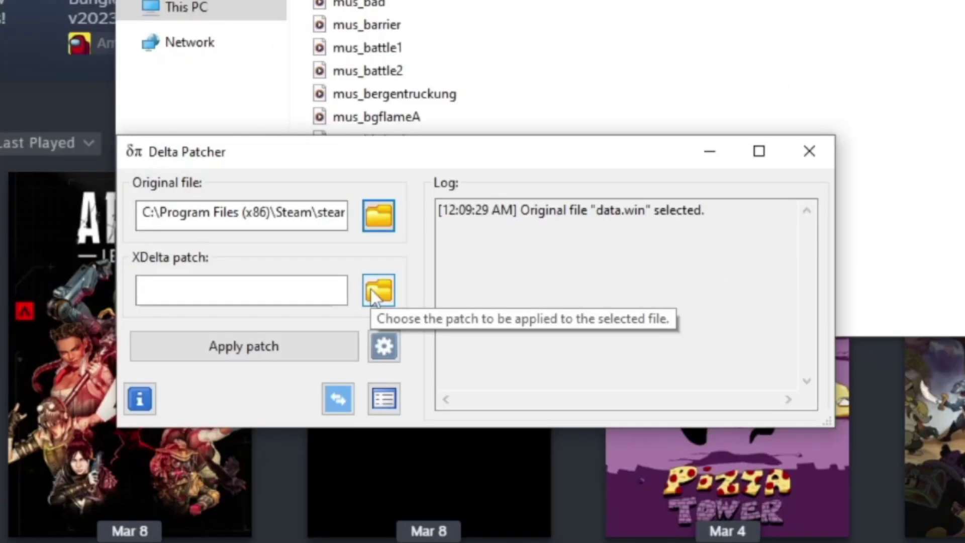
left_click(378, 291)
left_click(204, 364)
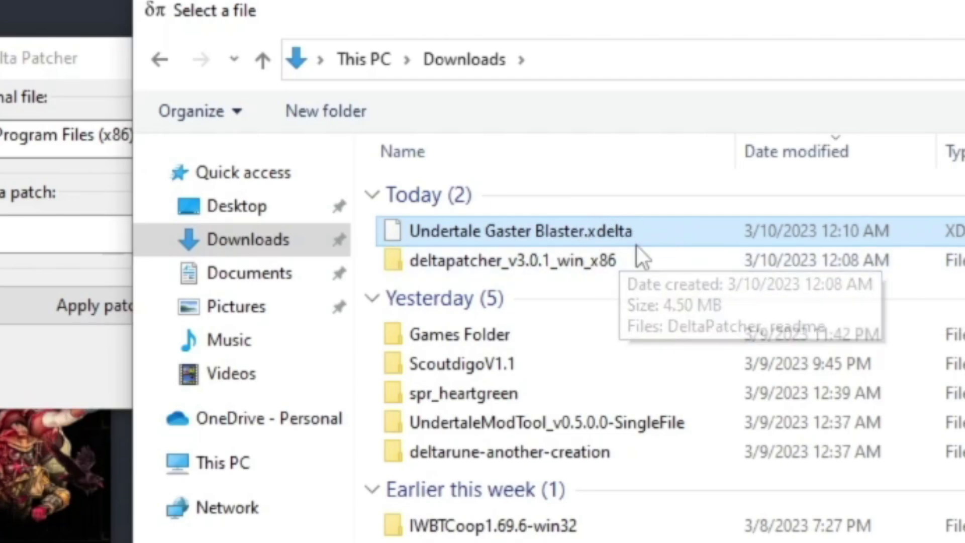
key("Return")
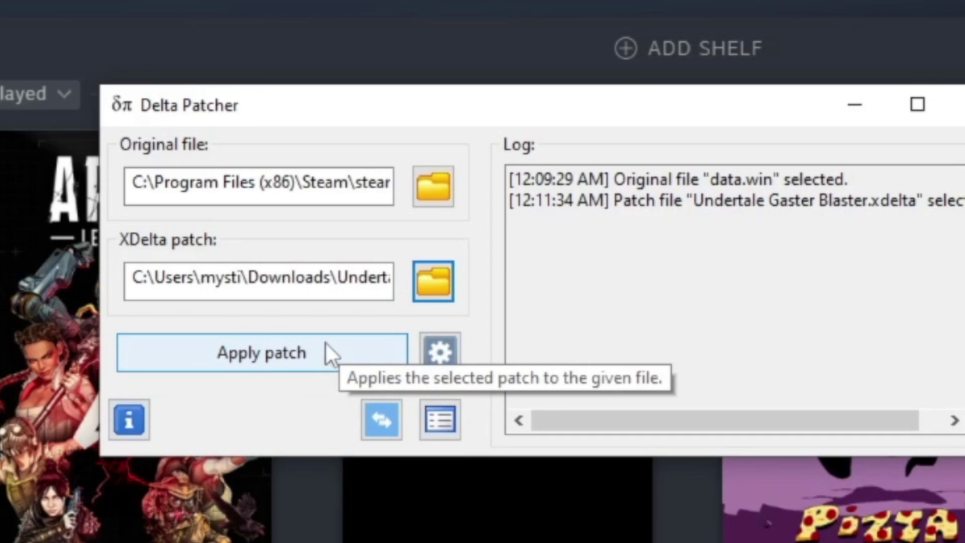
left_click(320, 345)
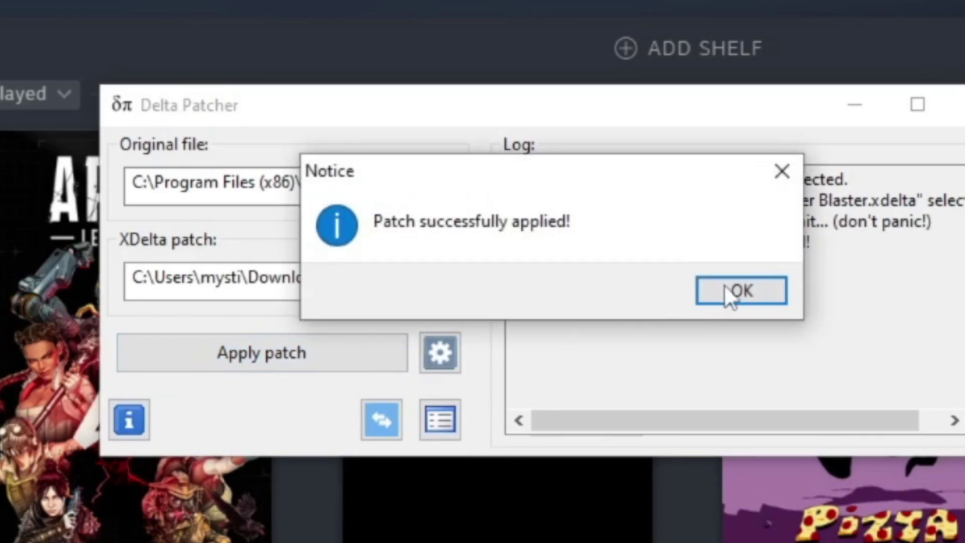
left_click(724, 284)
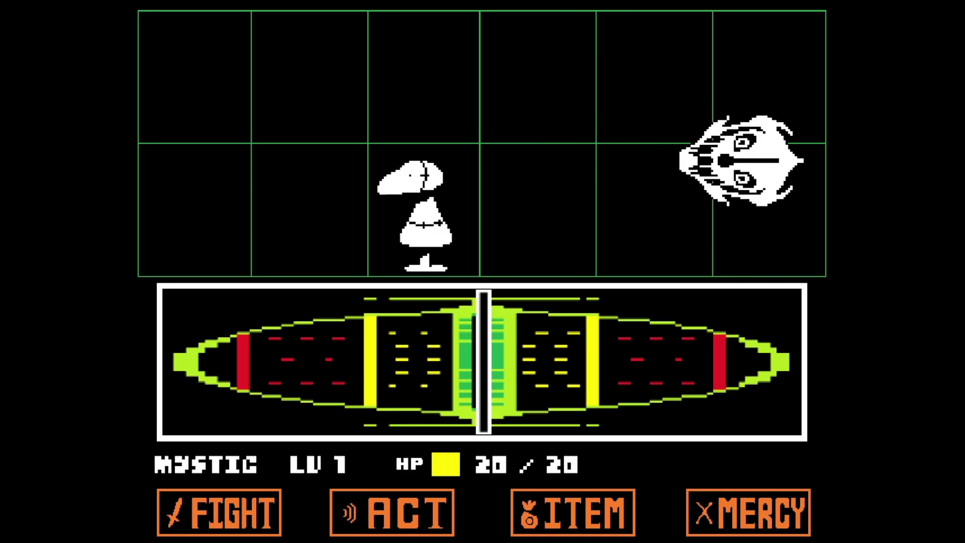
Fight battles in the patched game, timing attacks on Astigmatism, then engaging Whimsalot and Final Froggit.
key("z")
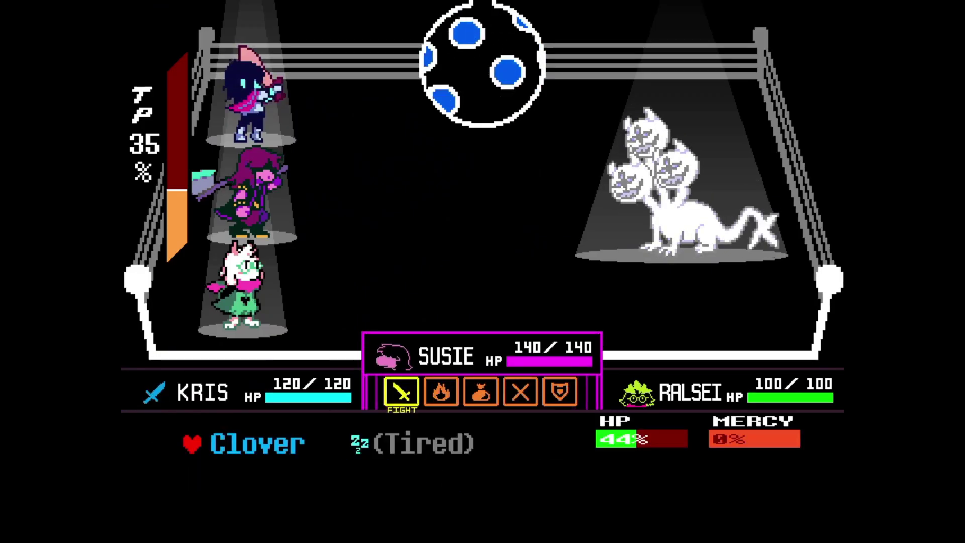
key("z")
key("z")
key("z")
key("z")
key("z")
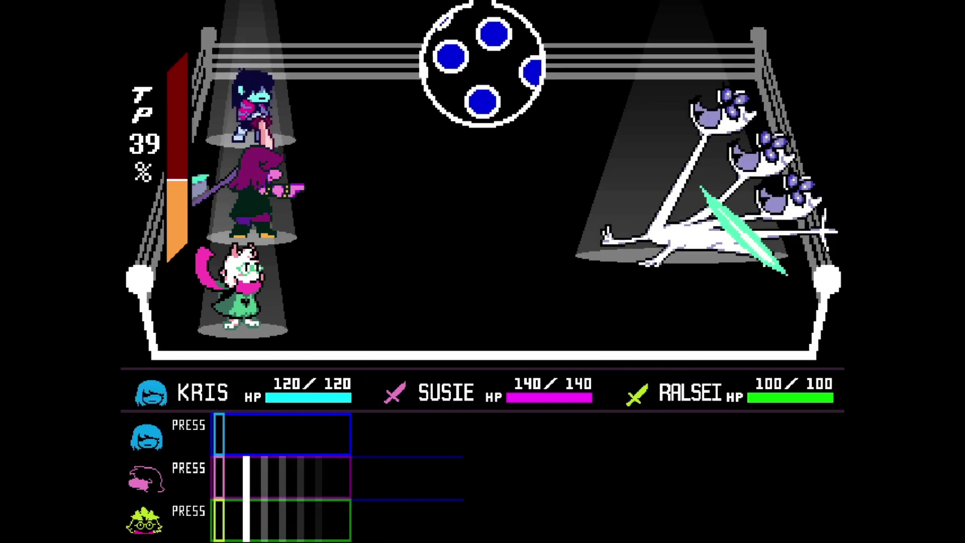
key("z")
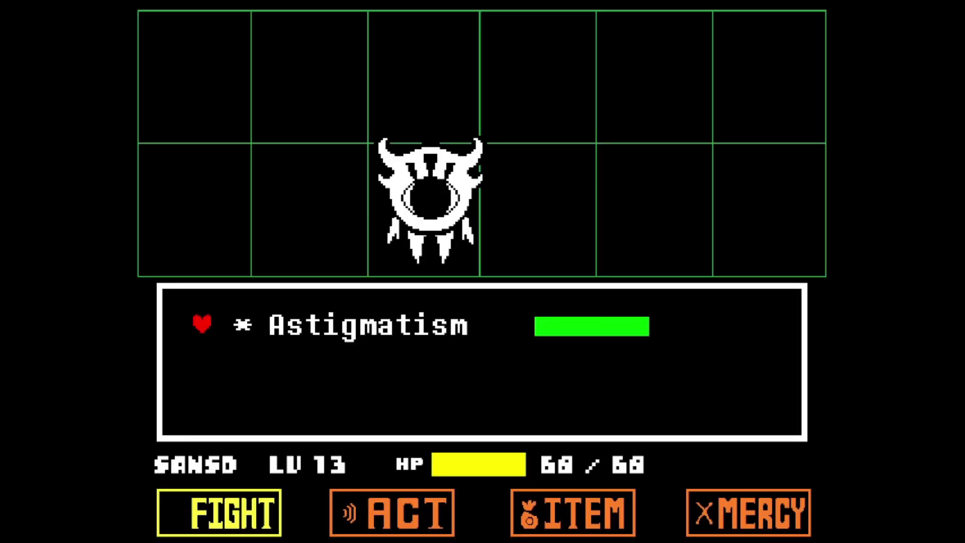
key("z")
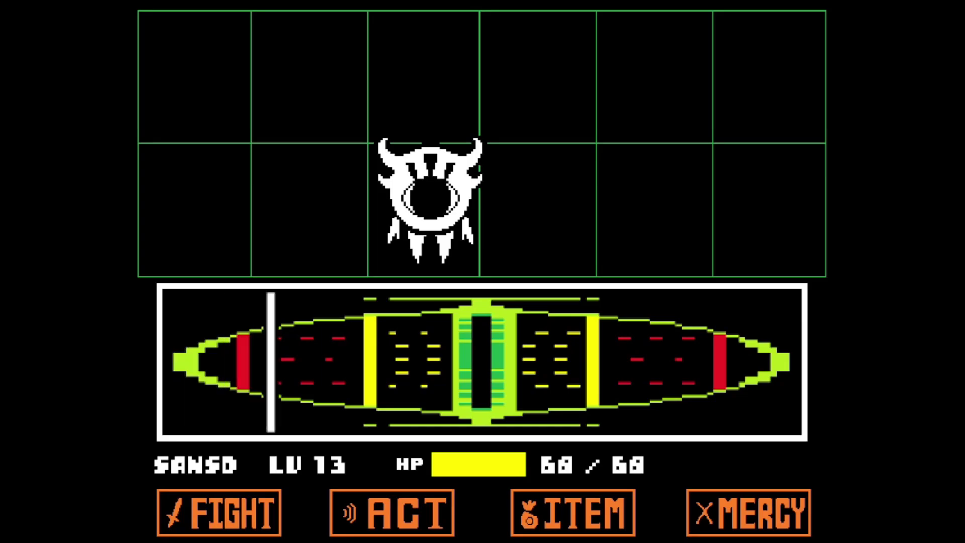
key("z")
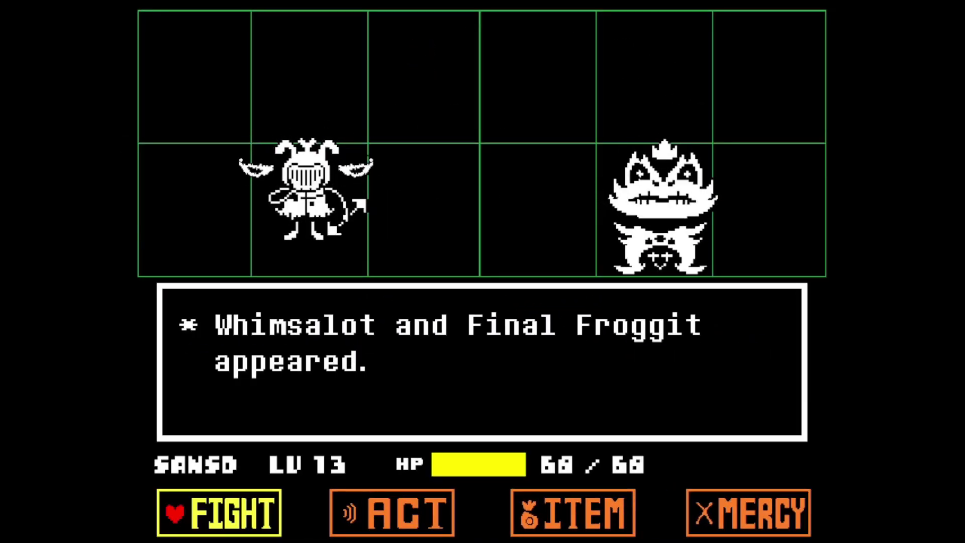
key("z")
key("z")
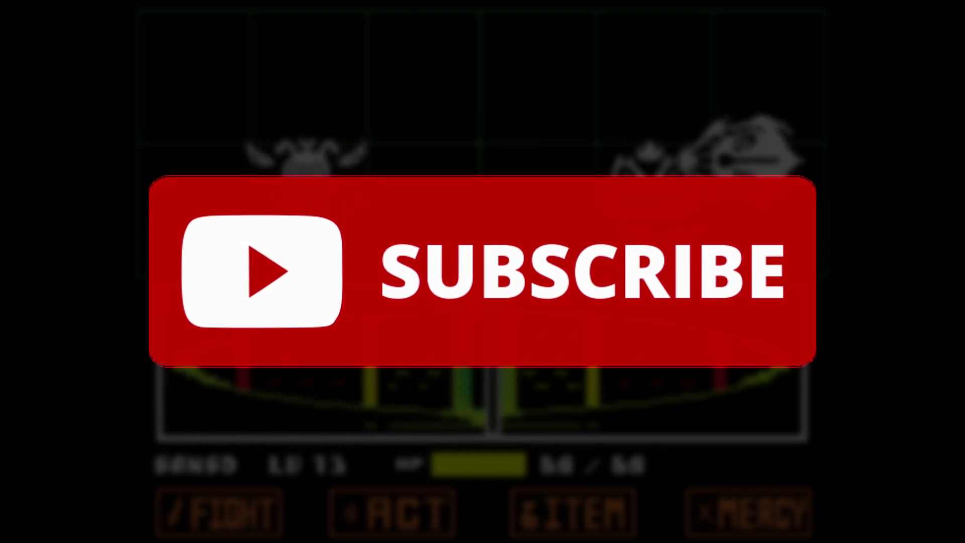